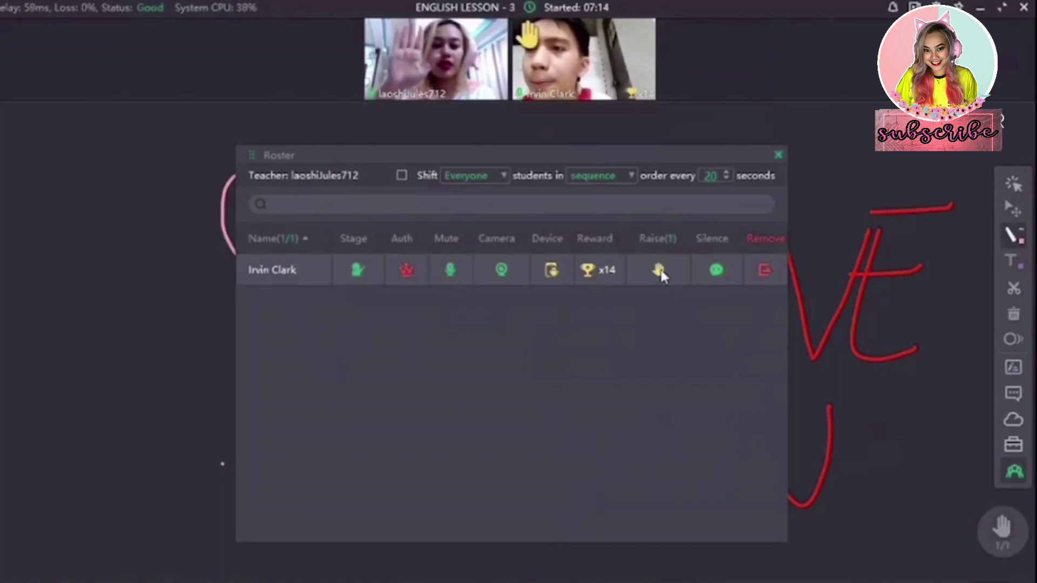
Lower the student's raised hand, then remove them with a 2-minute re-entry wait.
left_click(660, 271)
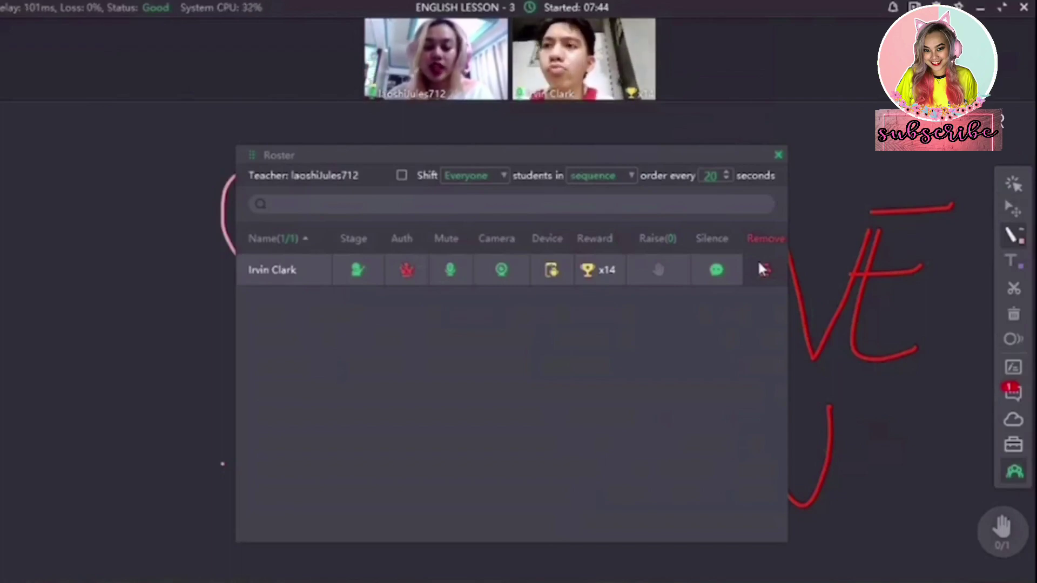
left_click(762, 267)
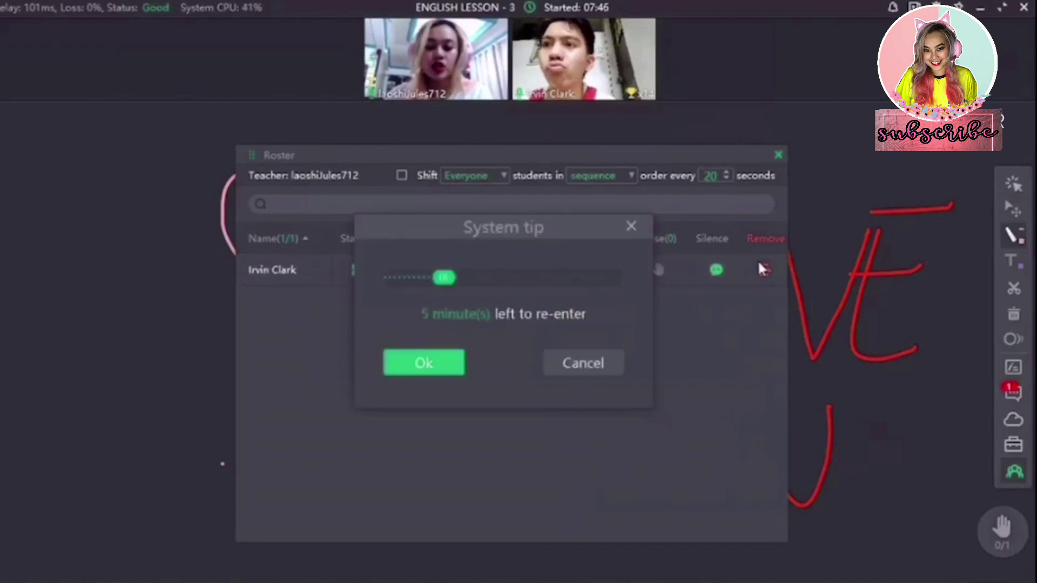
left_click_drag(441, 278, 610, 293)
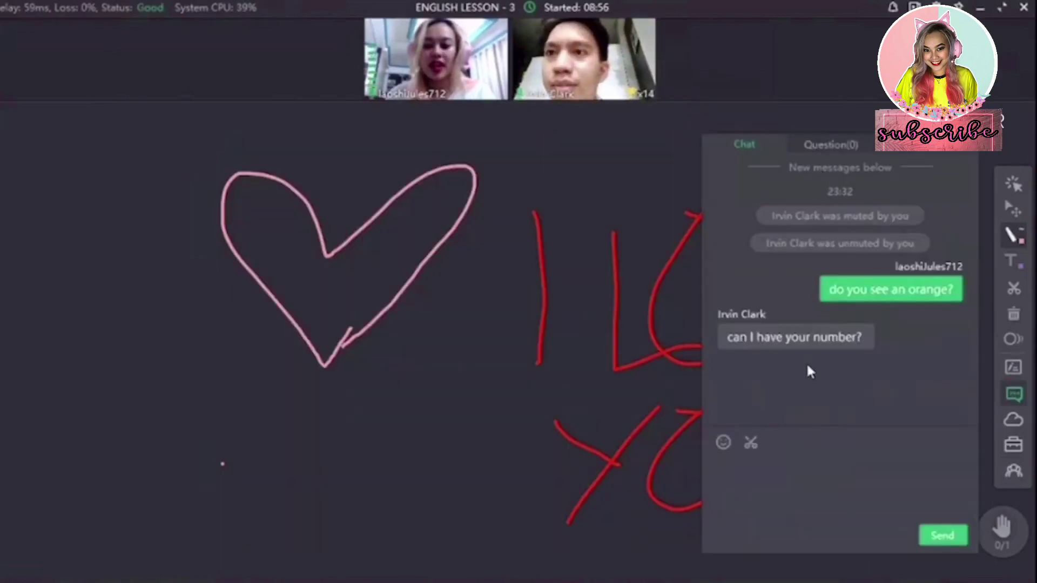
Select the student's 'can I have your number?' message, then answer it from the Question list.
left_click_drag(862, 338, 714, 342)
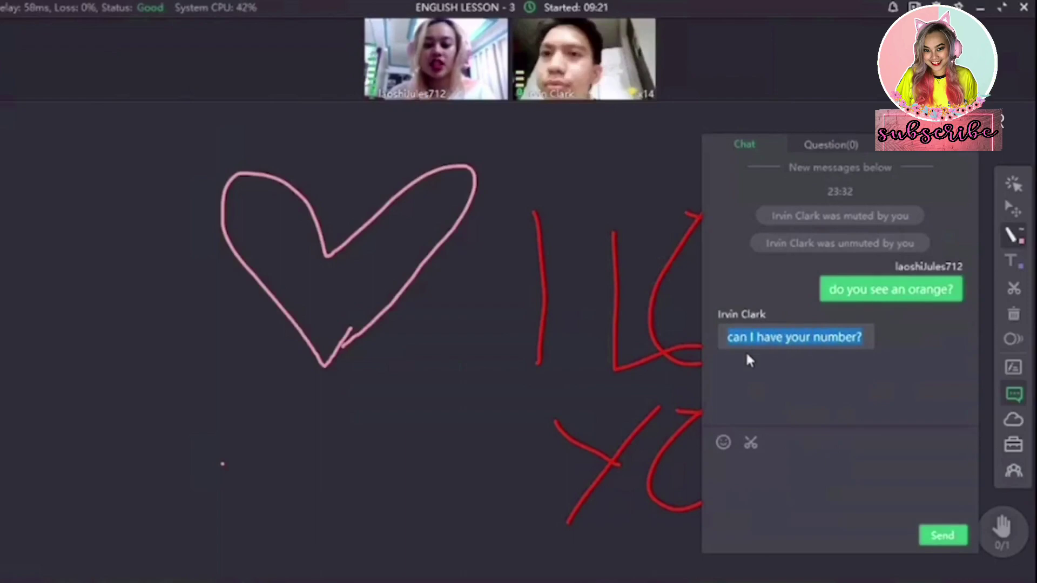
left_click(805, 337)
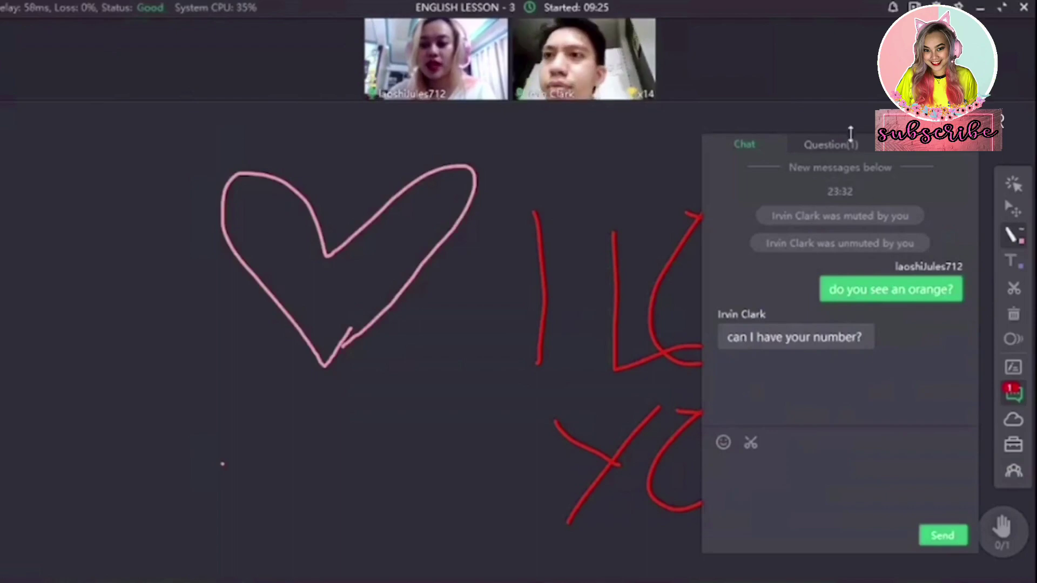
left_click(845, 153)
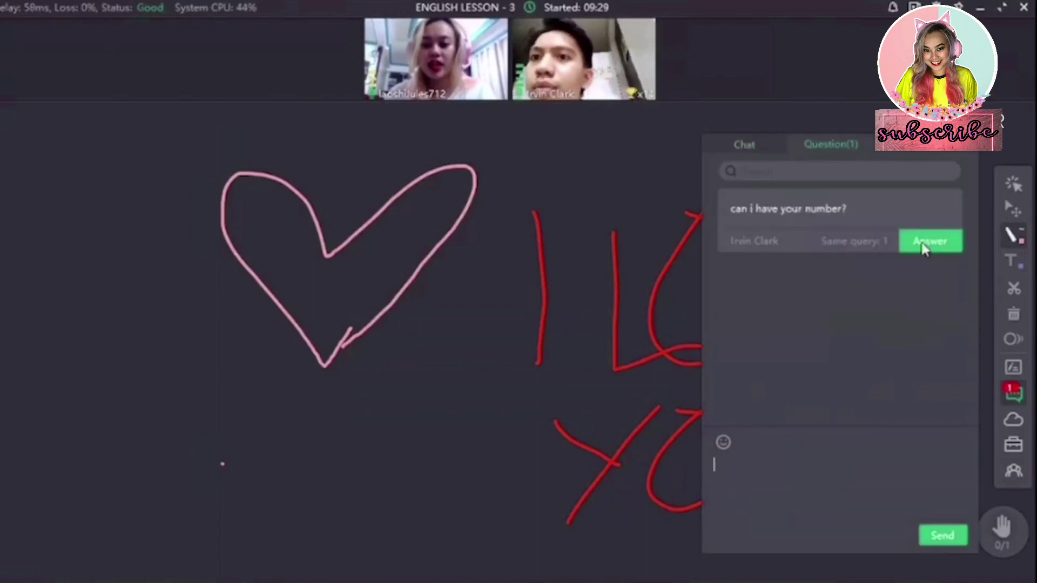
left_click(923, 240)
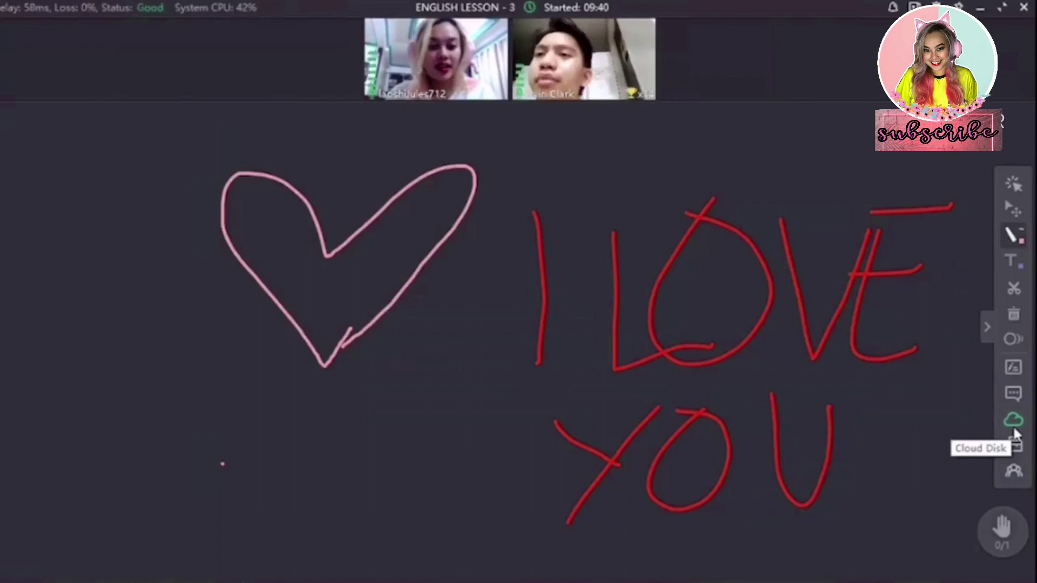
Browse My CloudDisk and the Library folders in Cloud Disk, then bring up the Toolbox.
left_click(1013, 426)
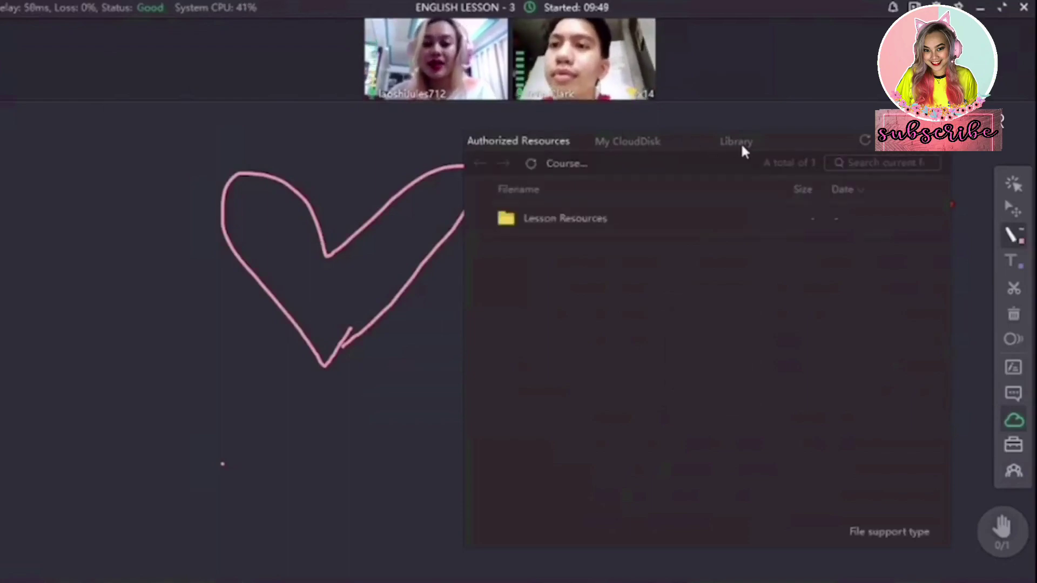
left_click(626, 140)
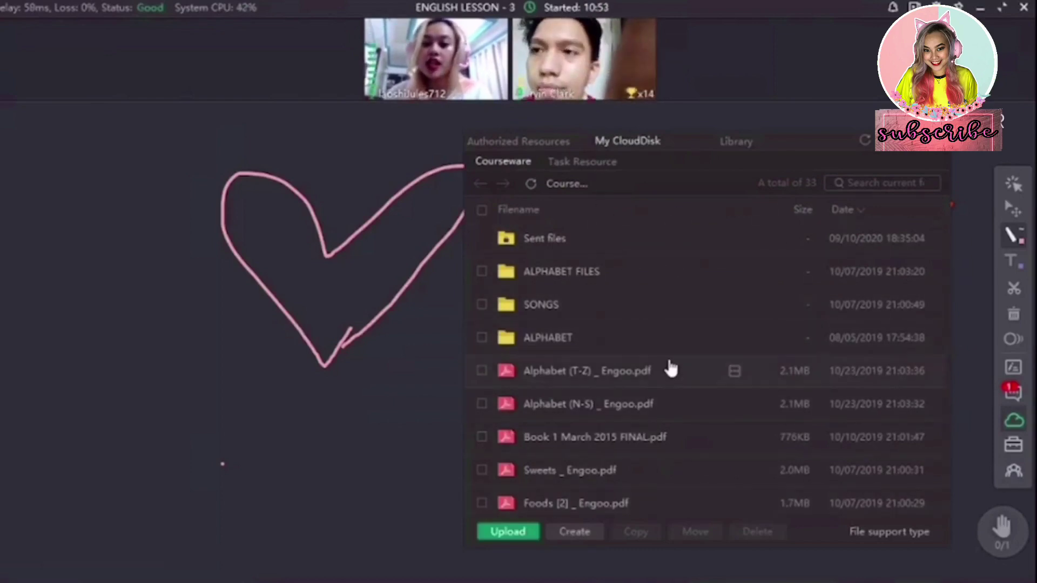
left_click(750, 139)
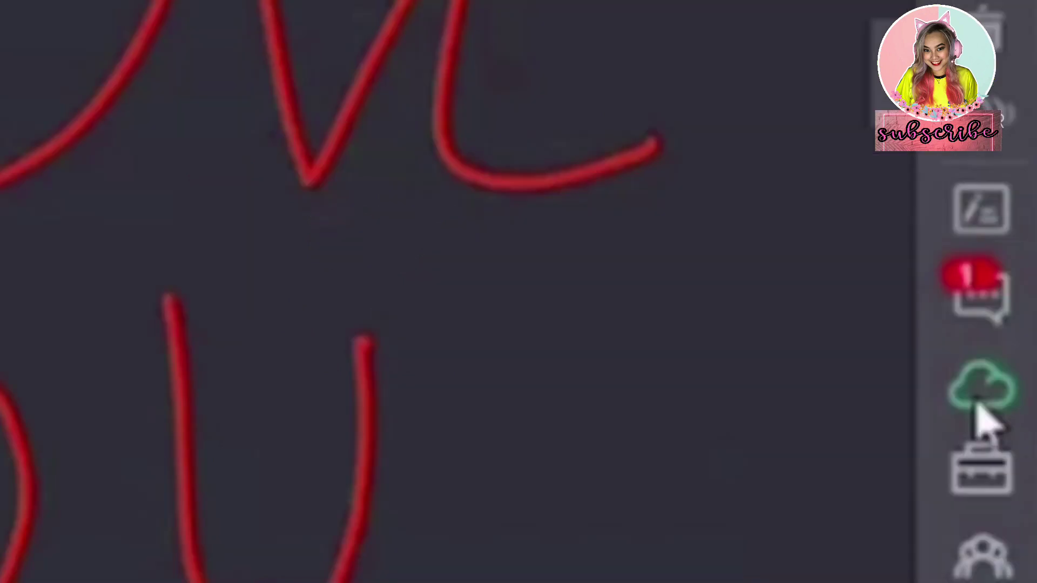
left_click(1013, 444)
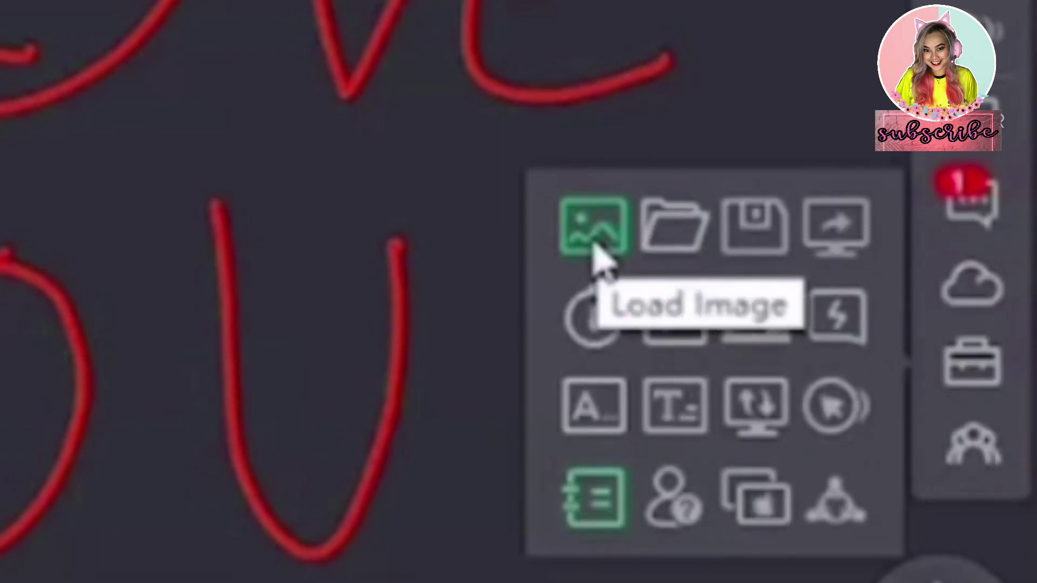
Load a photo from the computer and move it to the left side of the board.
left_click(594, 245)
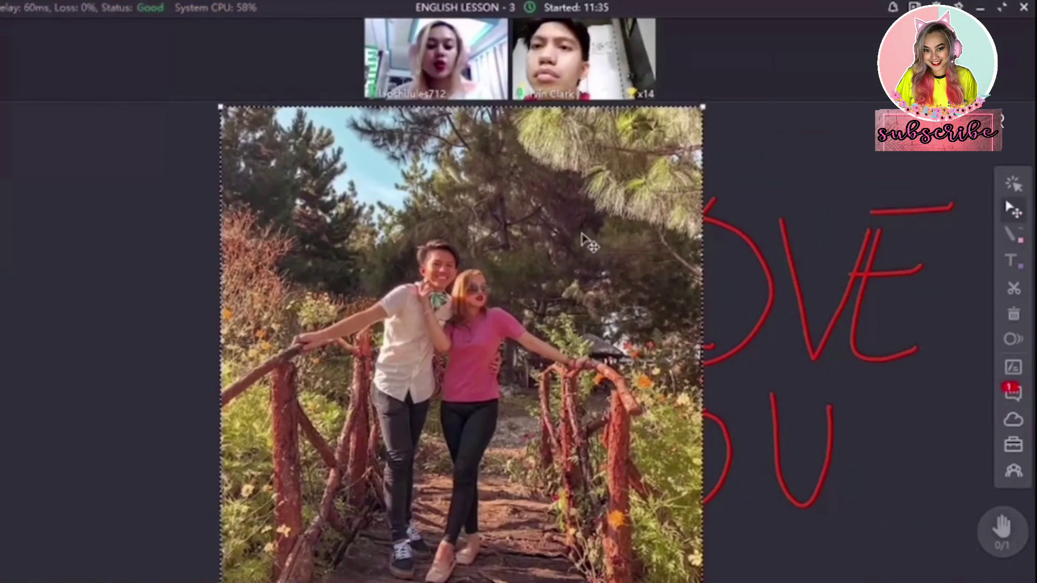
left_click_drag(585, 240, 489, 246)
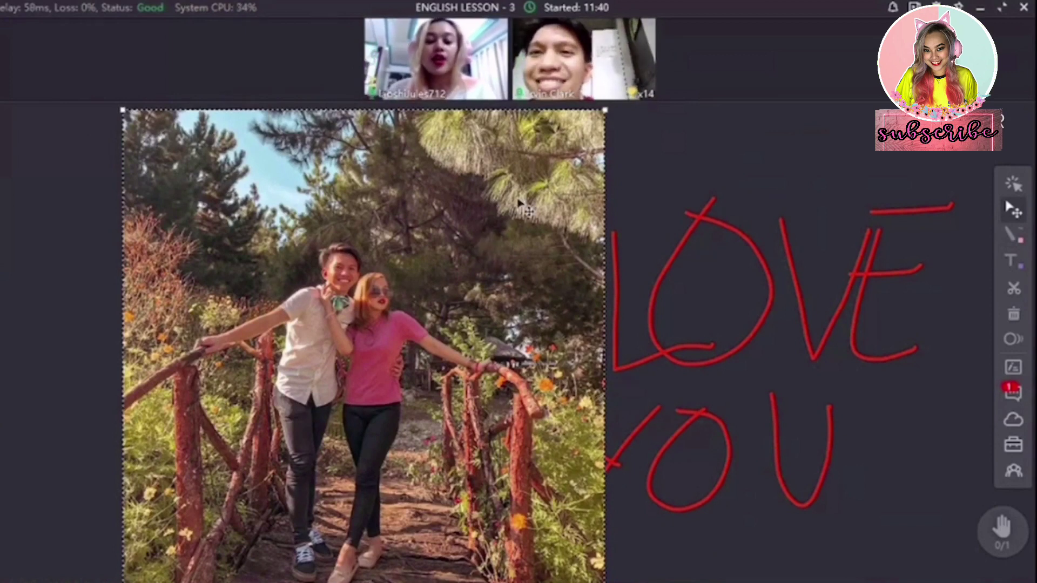
left_click(684, 164)
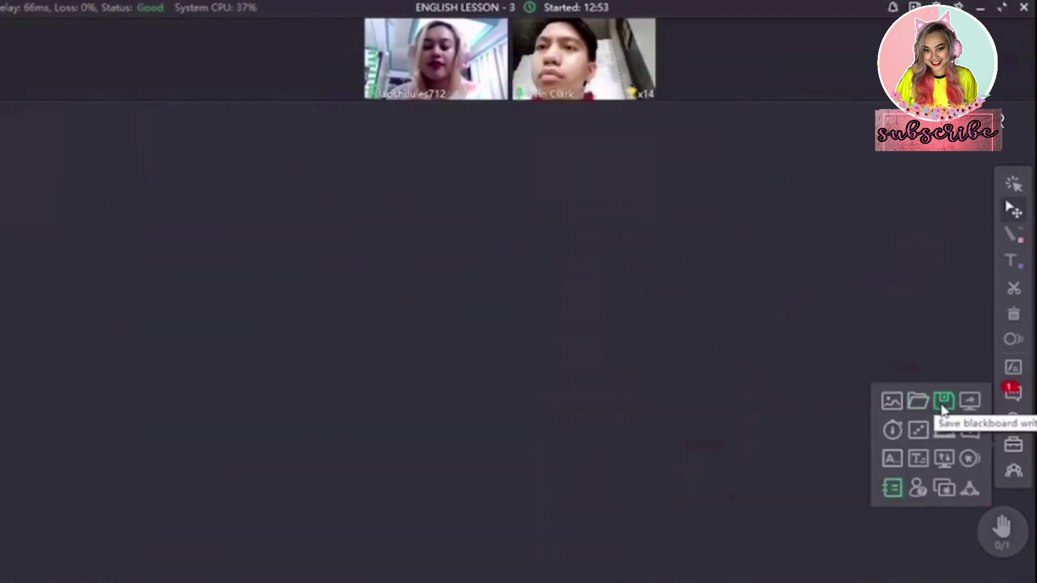
Save the blackboard writing to the cloud, then switch to the laser pointer.
left_click(943, 410)
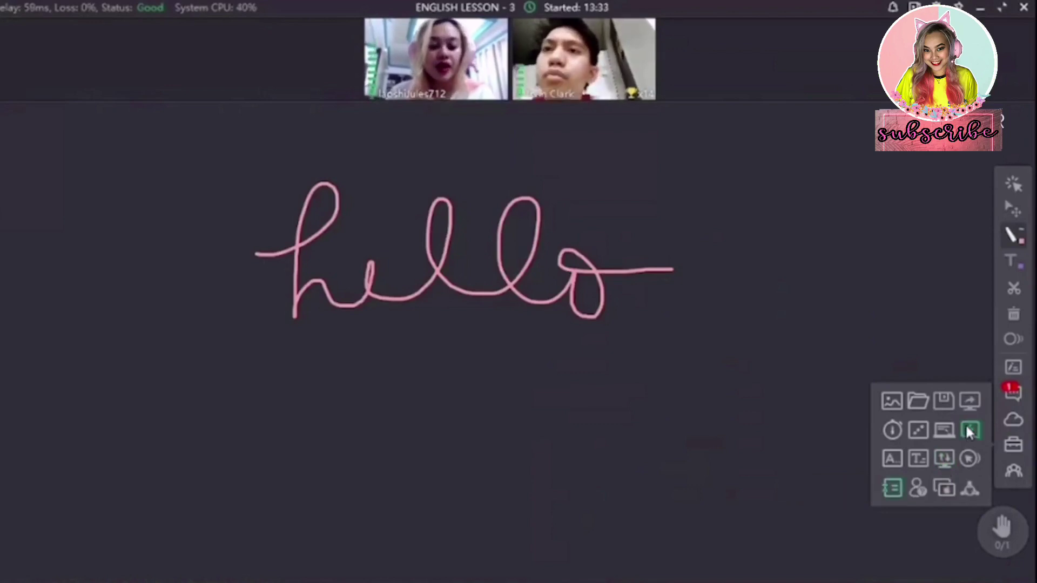
left_click(891, 458)
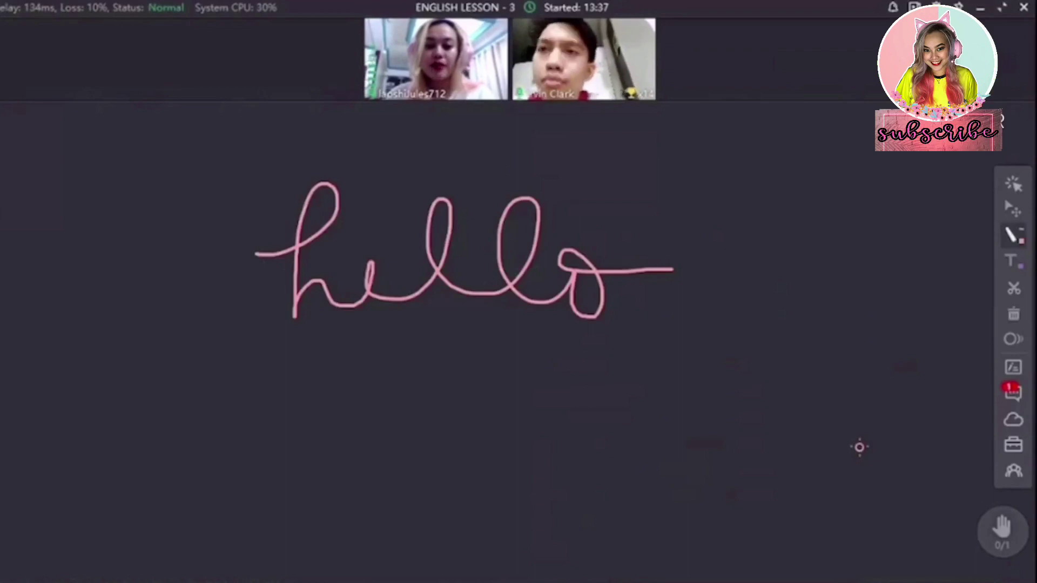
left_click(1013, 444)
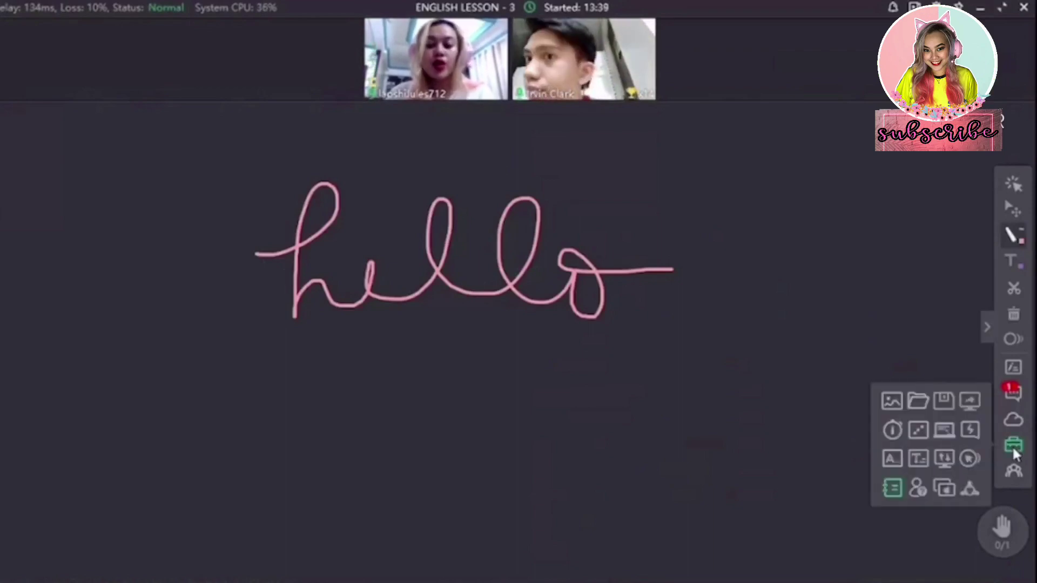
Start sharing the desktop area, then request multi-directional screen sharing from All students.
left_click(970, 402)
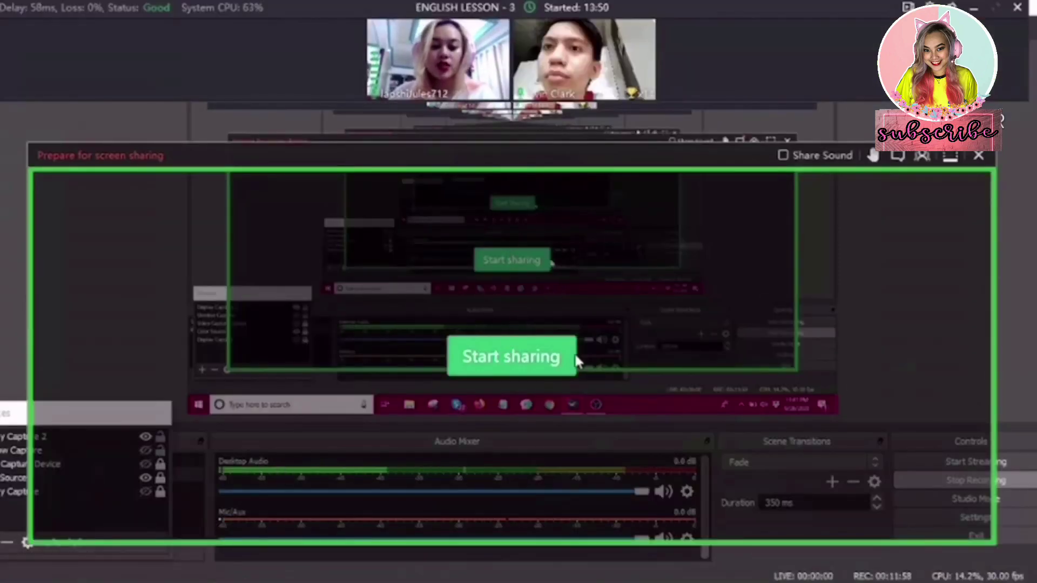
left_click(535, 359)
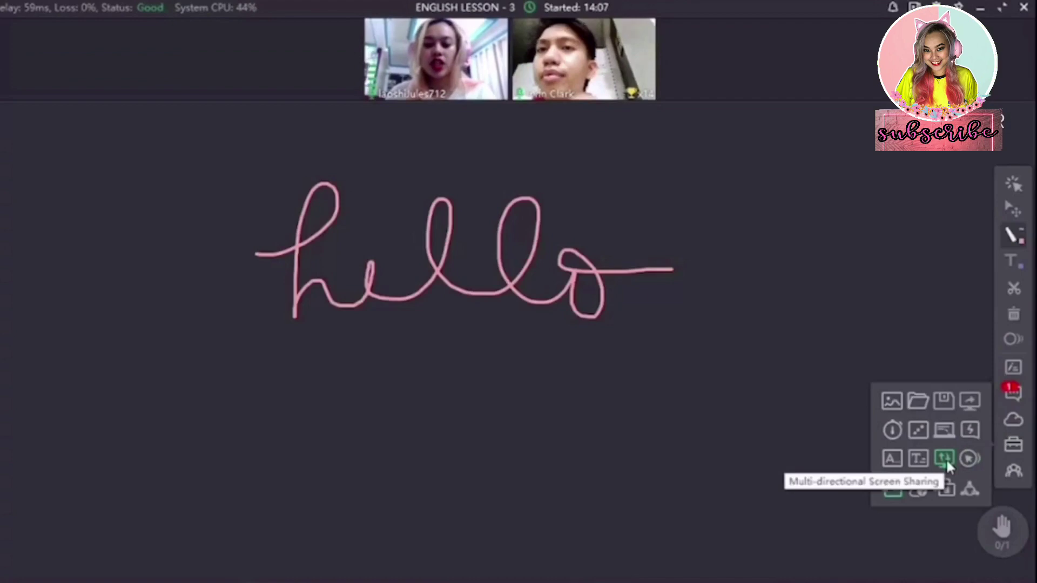
left_click(945, 460)
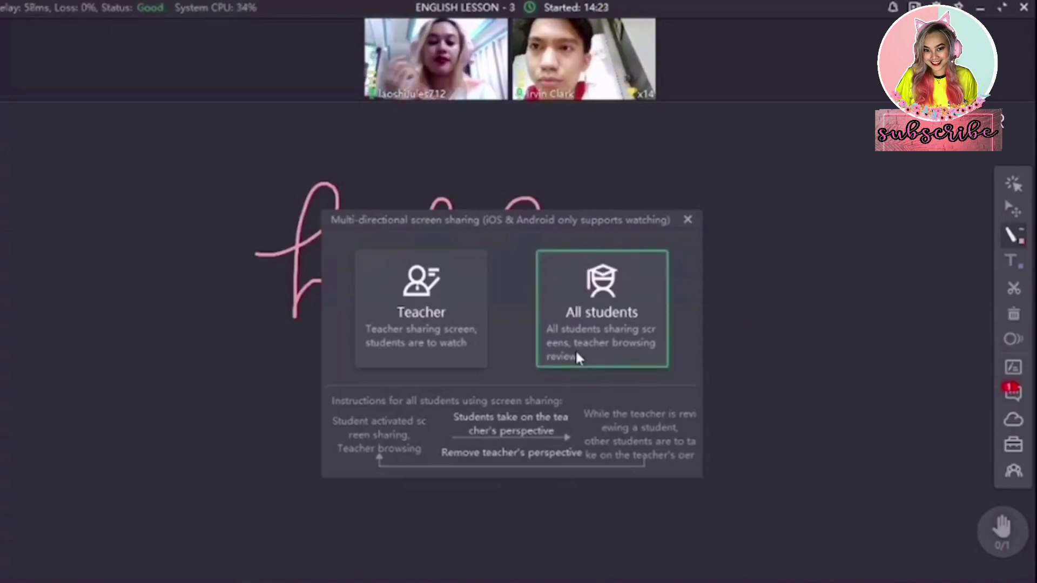
left_click(575, 356)
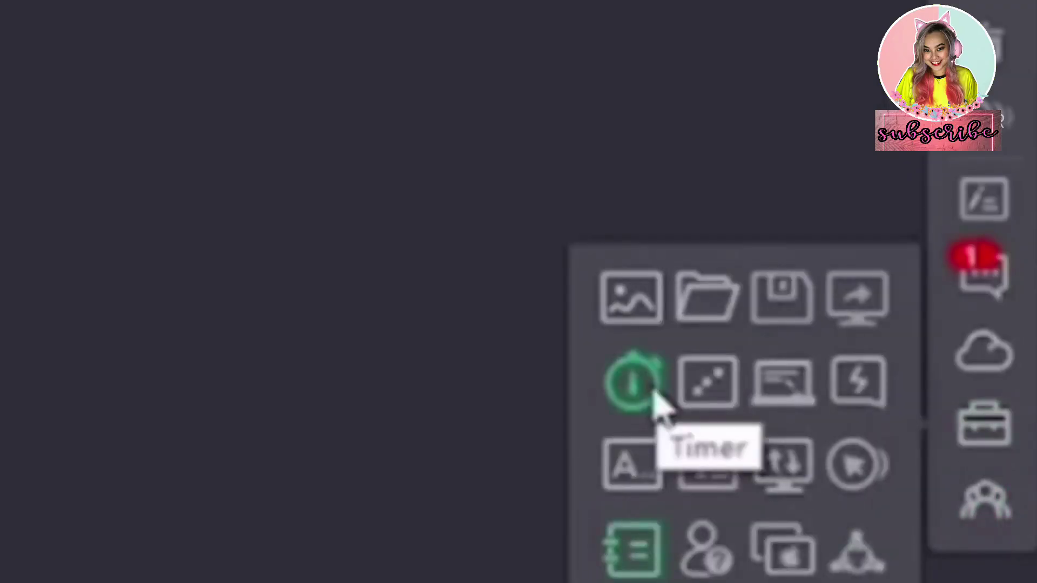
Open the lesson Timer, then the Dice tool.
left_click(653, 392)
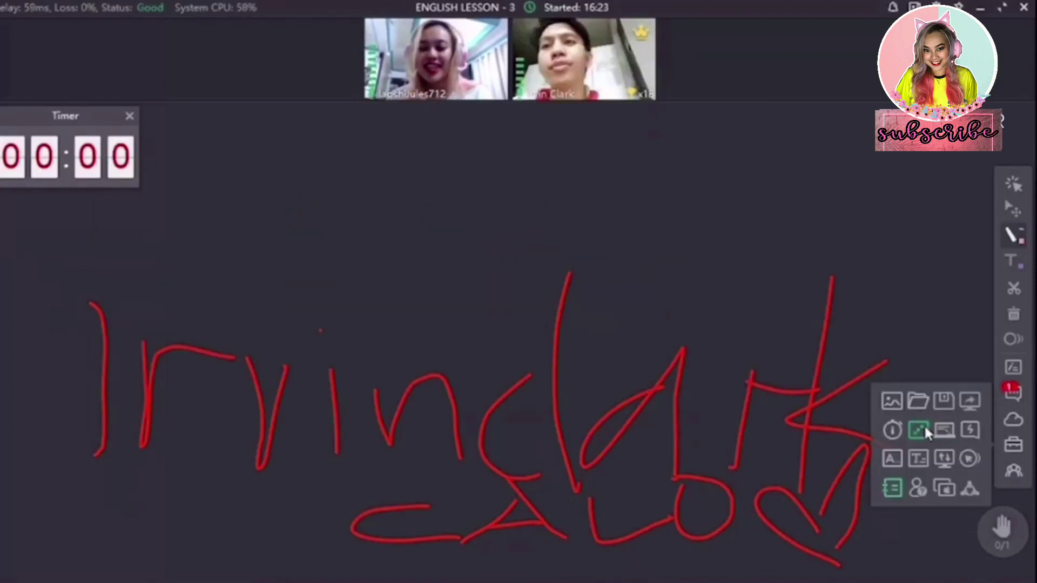
left_click(920, 428)
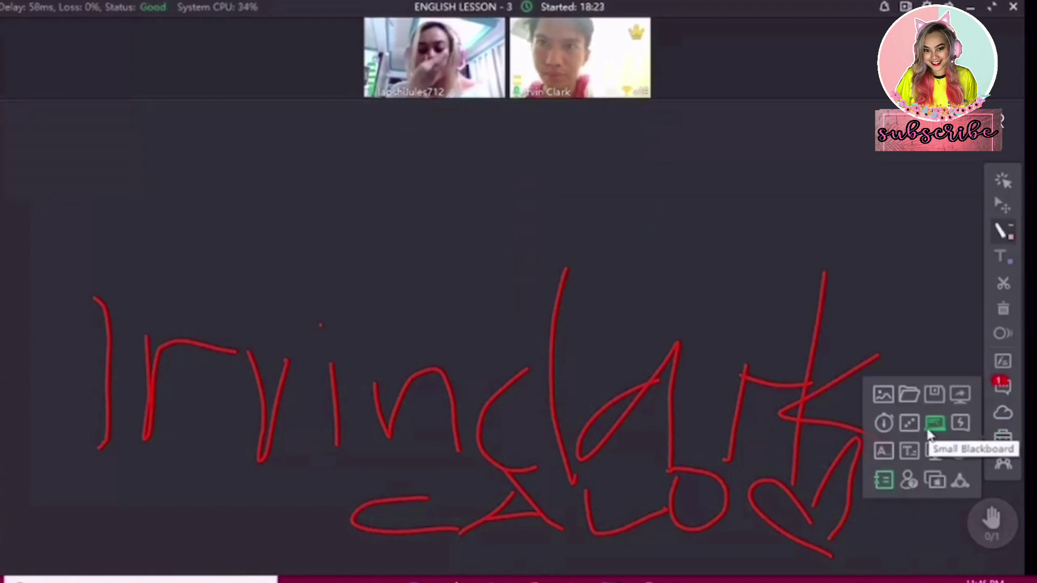
Hand out a Small Board in drawing mode to the students.
left_click(928, 431)
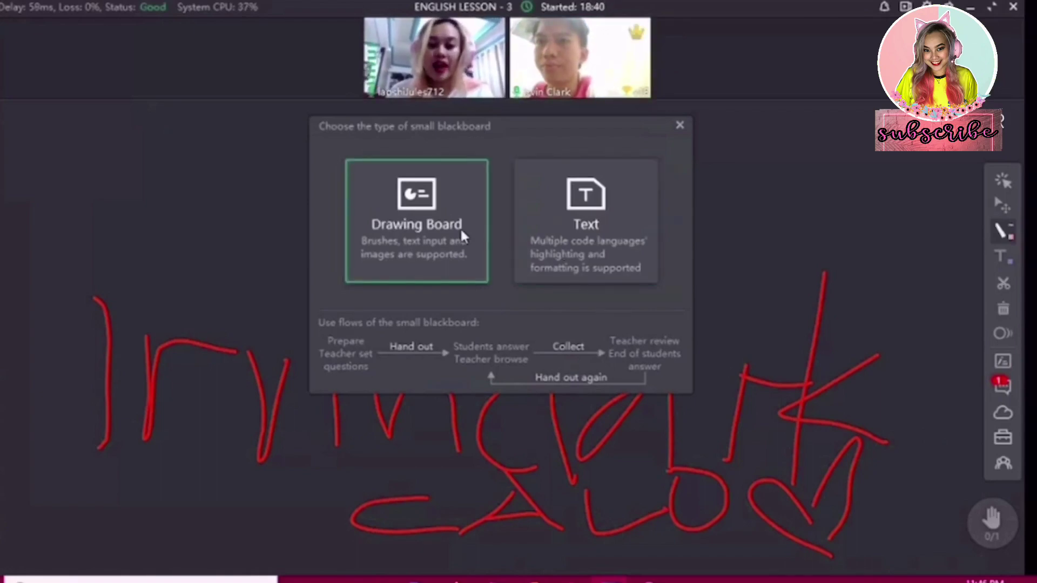
left_click(564, 235)
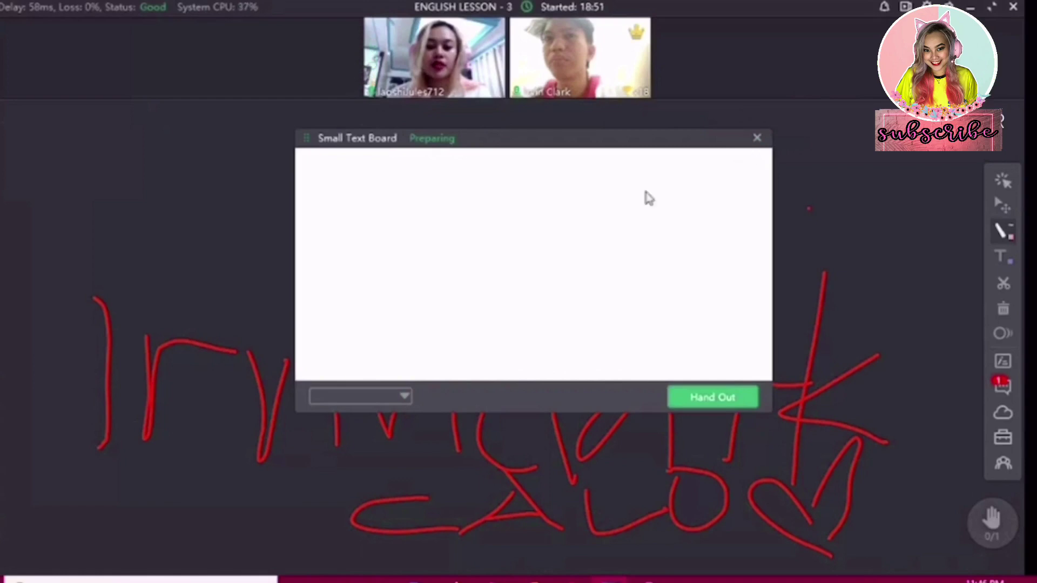
left_click(405, 397)
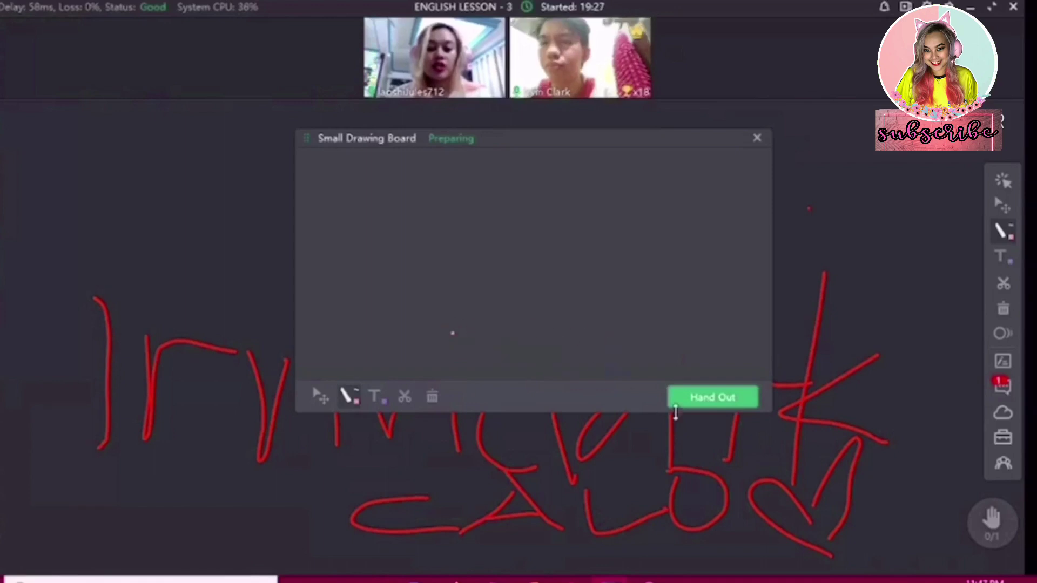
left_click(714, 411)
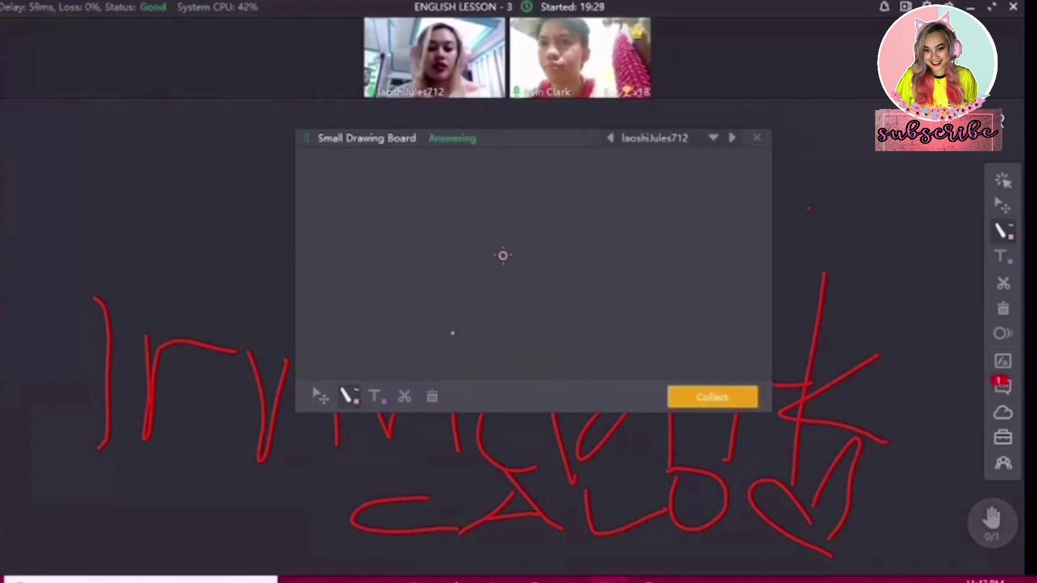
Draw a heart on the small board, view the student's copy, then launch the Responder.
mouse_move(471, 300)
left_mouse_down()
mouse_move(485, 239)
mouse_move(456, 286)
mouse_move(472, 303)
left_mouse_up()
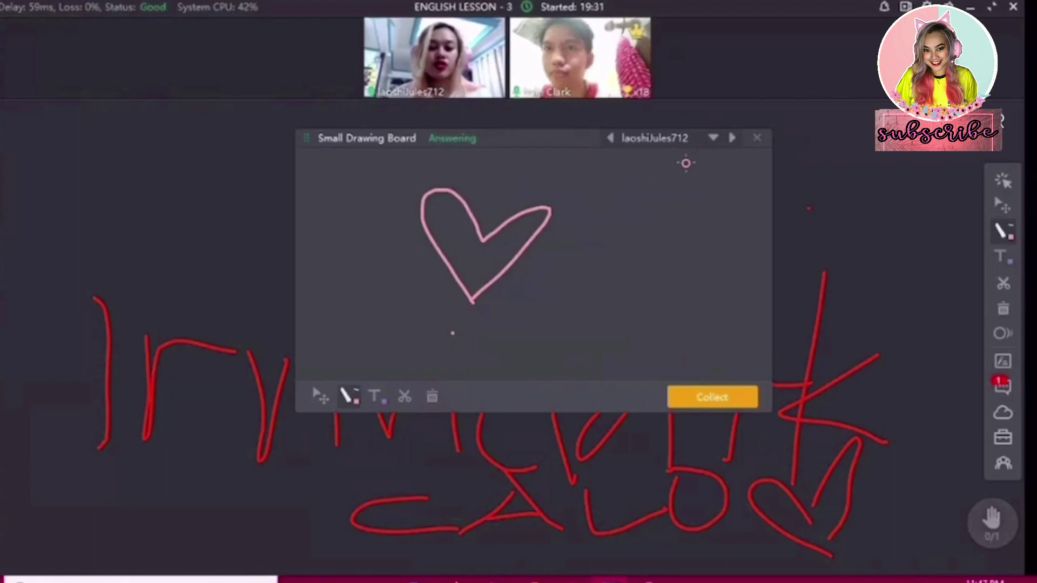
left_click(732, 140)
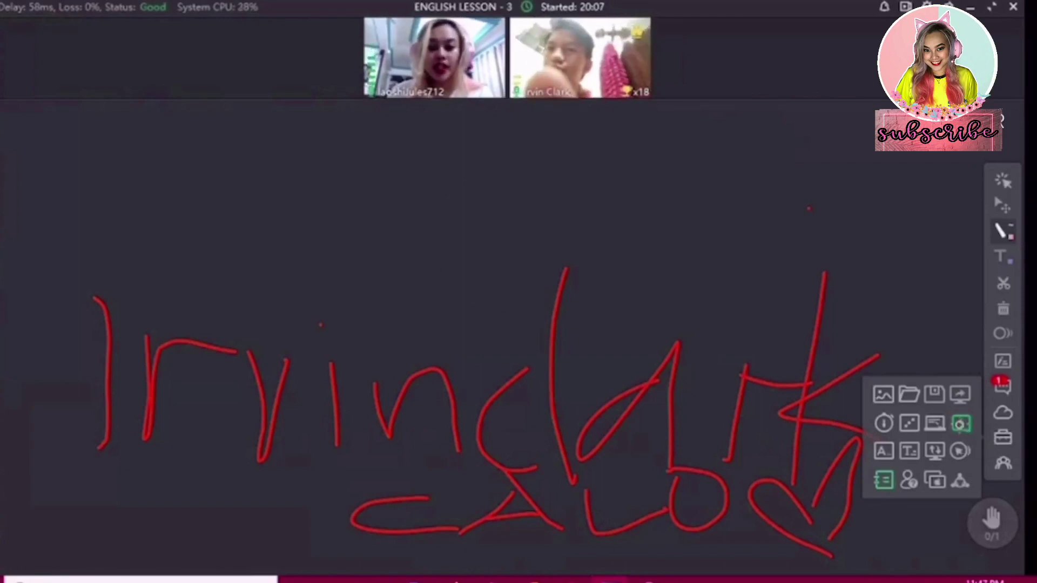
left_click(960, 427)
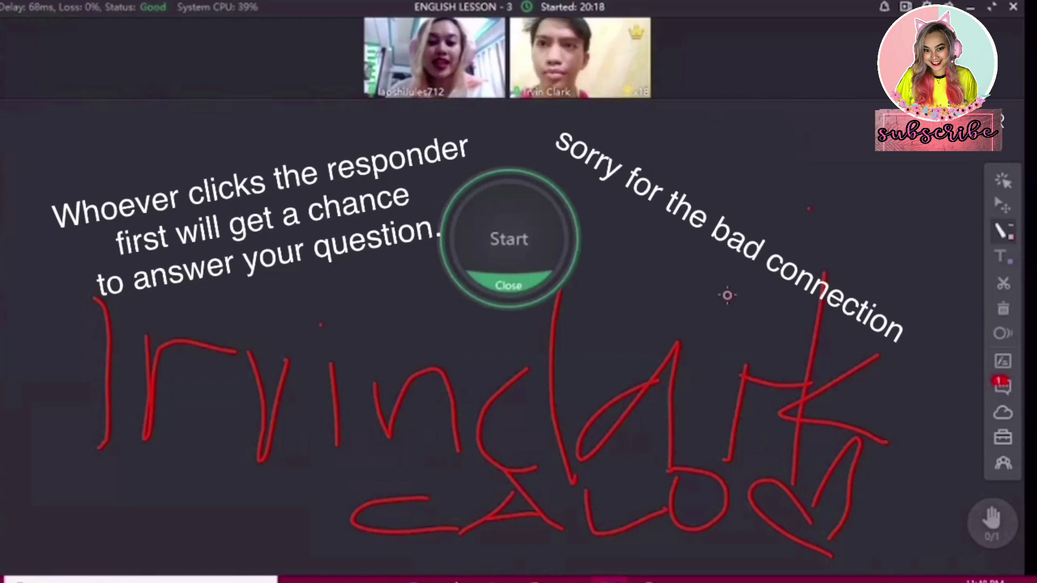
Start a Responder round, then move the A–D Selector higher on the board.
left_click(521, 226)
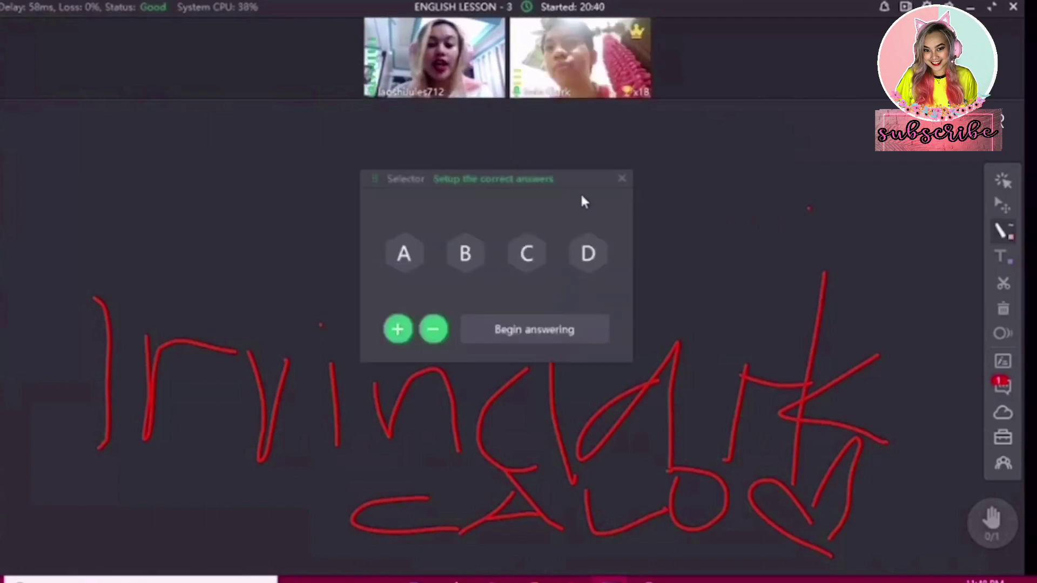
left_click_drag(574, 177, 576, 147)
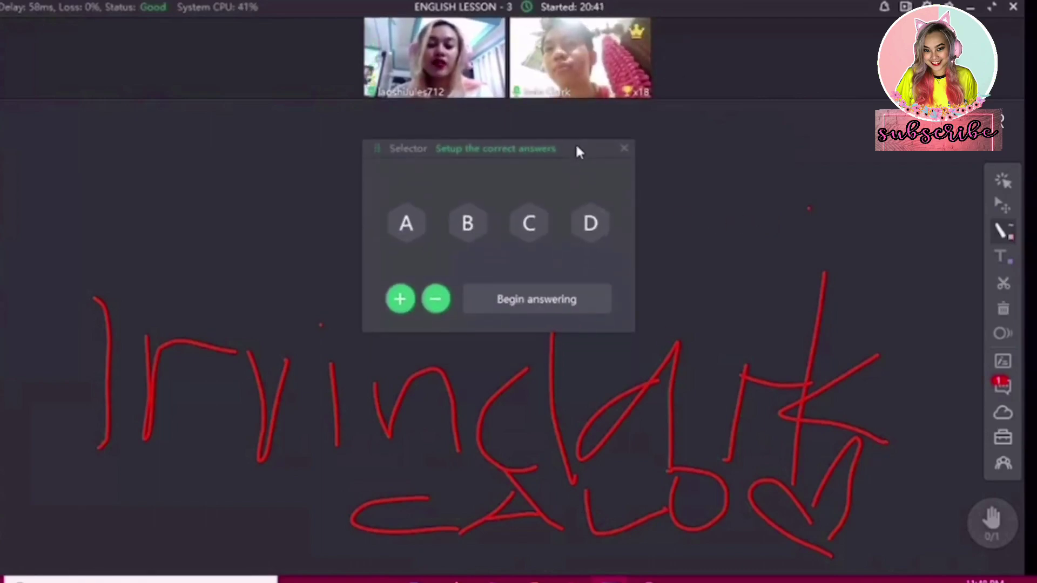
Add Selector answer choices up to A–H, then switch to the Marker tool.
left_click(400, 299)
left_click(401, 299)
left_click(401, 299)
left_click(400, 298)
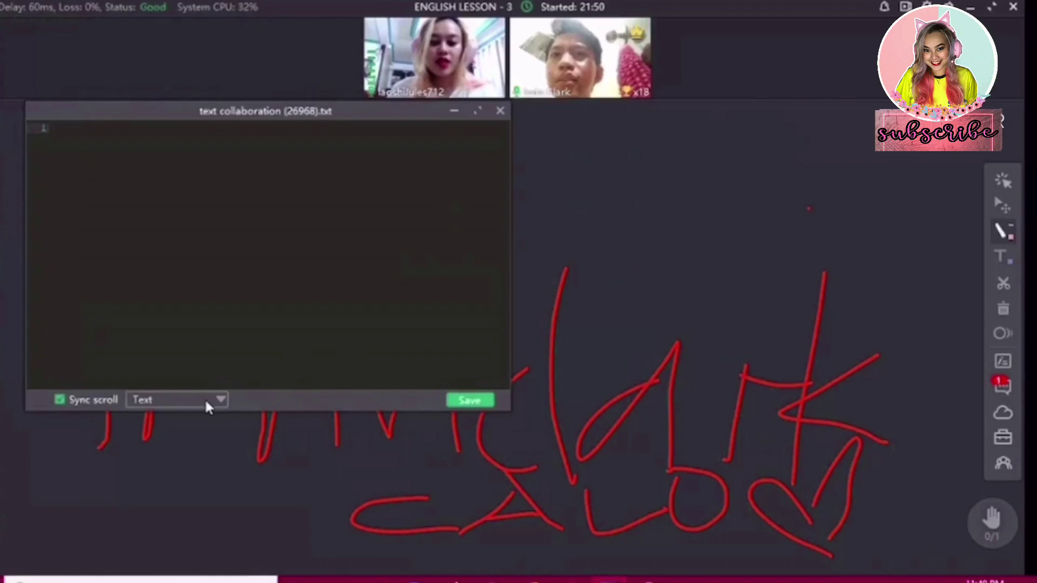
left_click(207, 401)
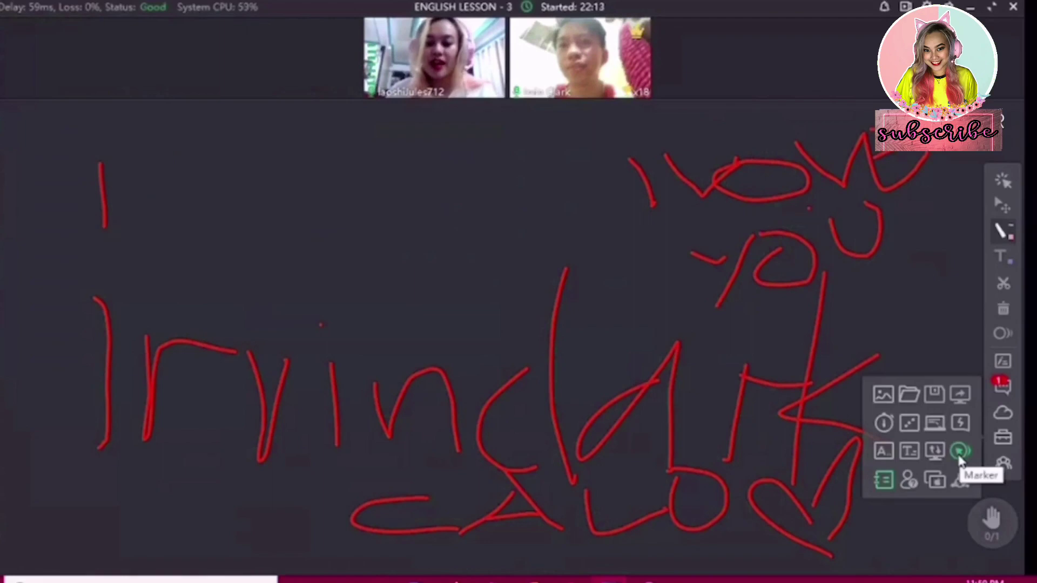
left_click(960, 454)
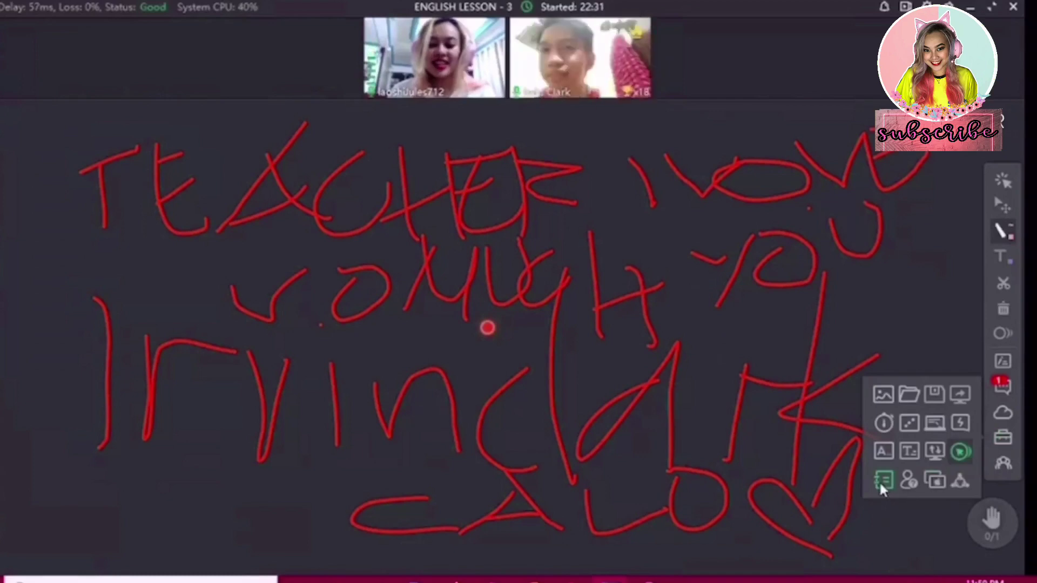
Create an assignment named ENGLISH VERBS with its finish date set to October 3, 2020.
left_click(883, 479)
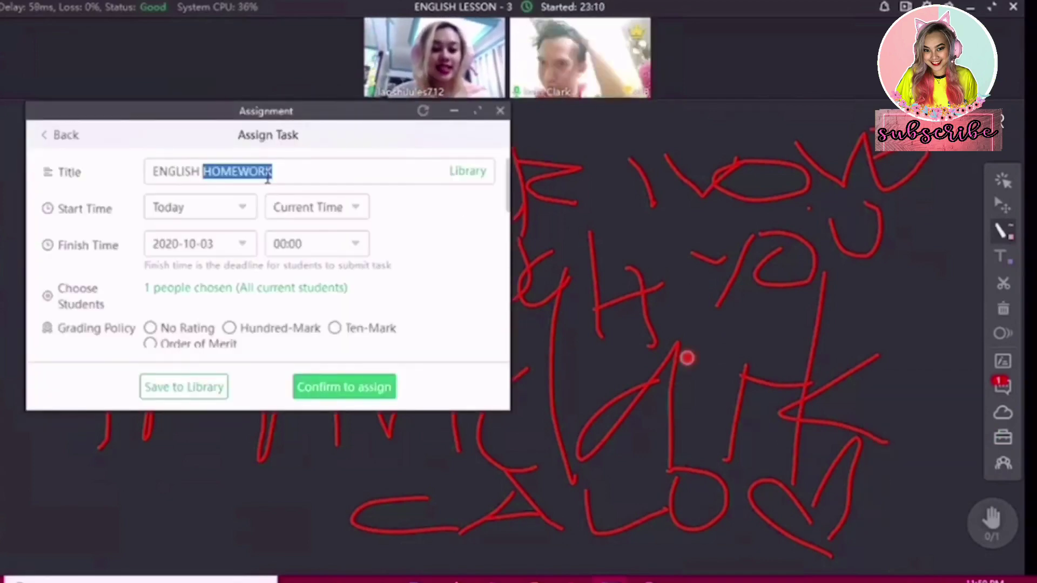
key("ctrl+a")
type("ENG")
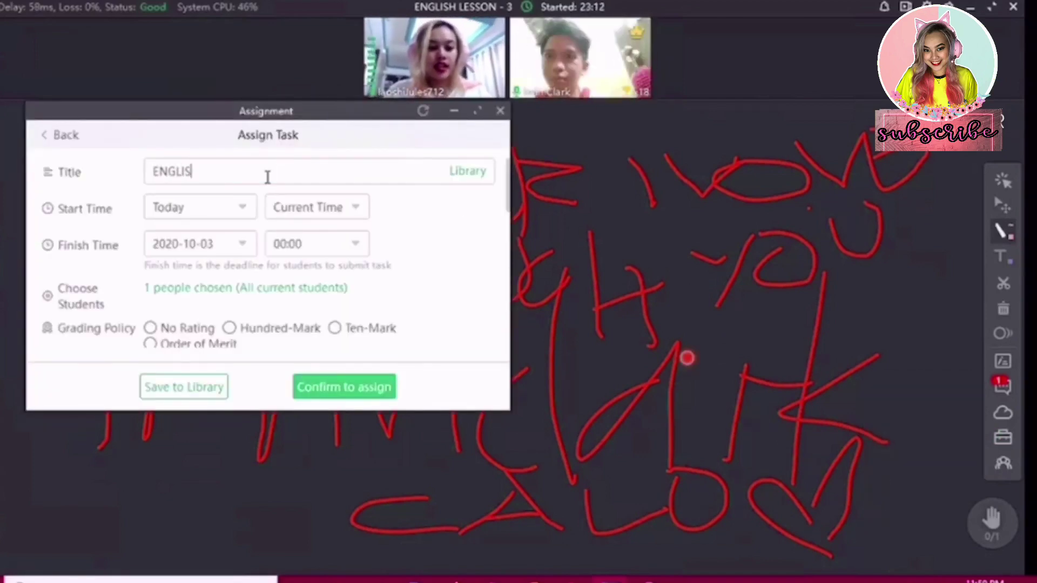
type("LISH VERBS")
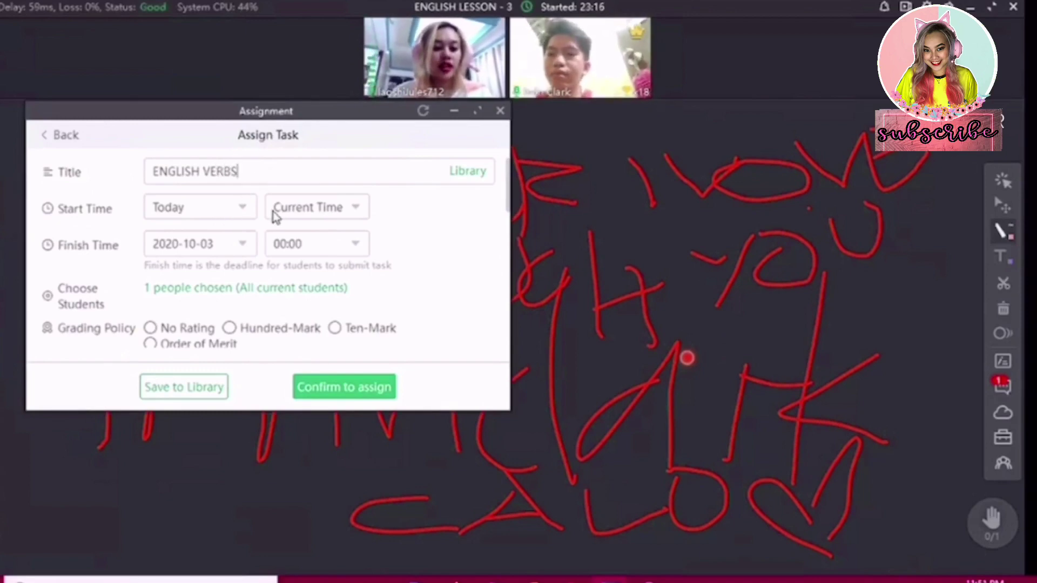
left_click(303, 217)
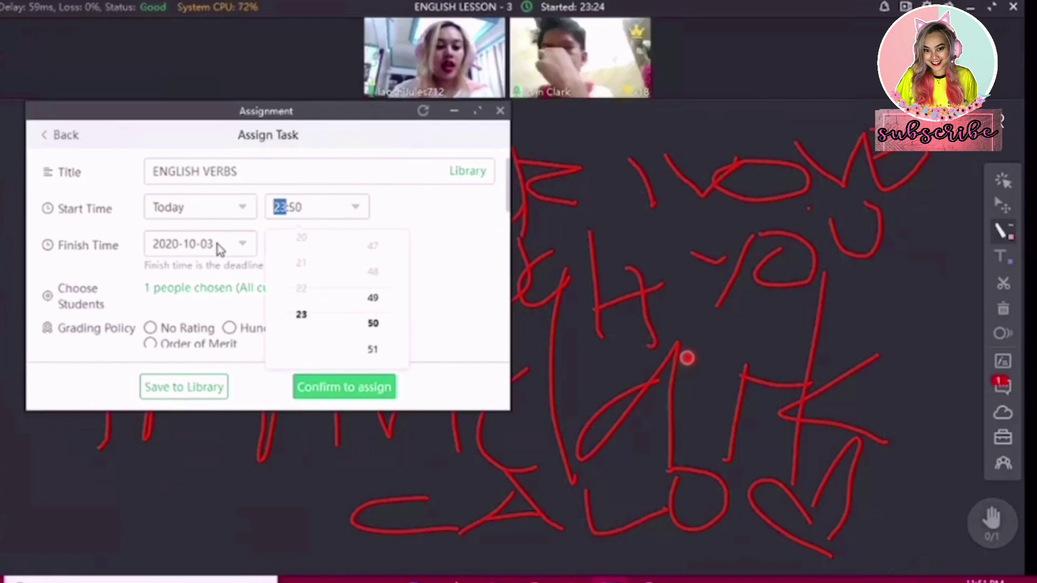
left_click(220, 248)
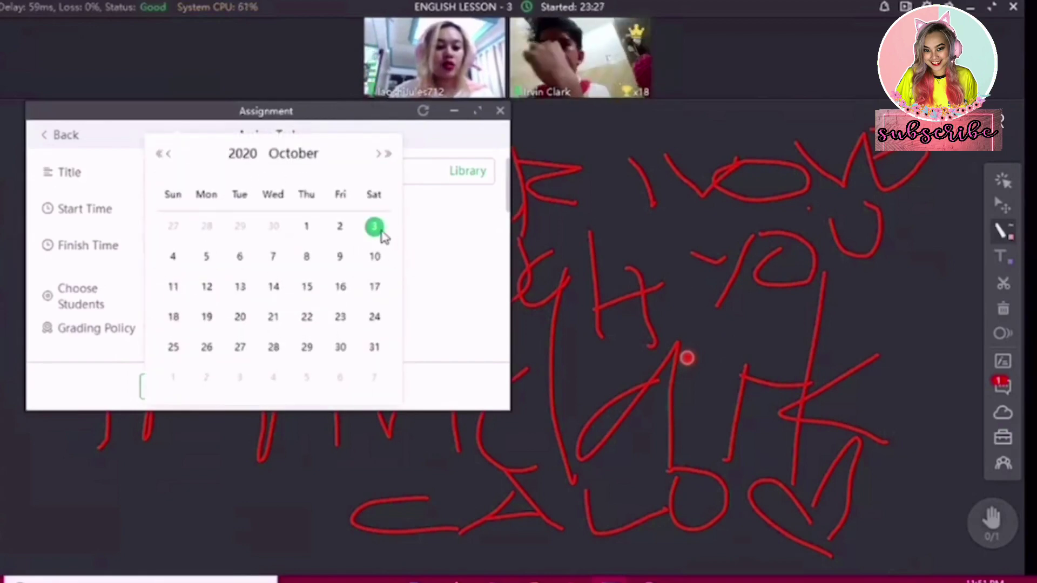
left_click(380, 231)
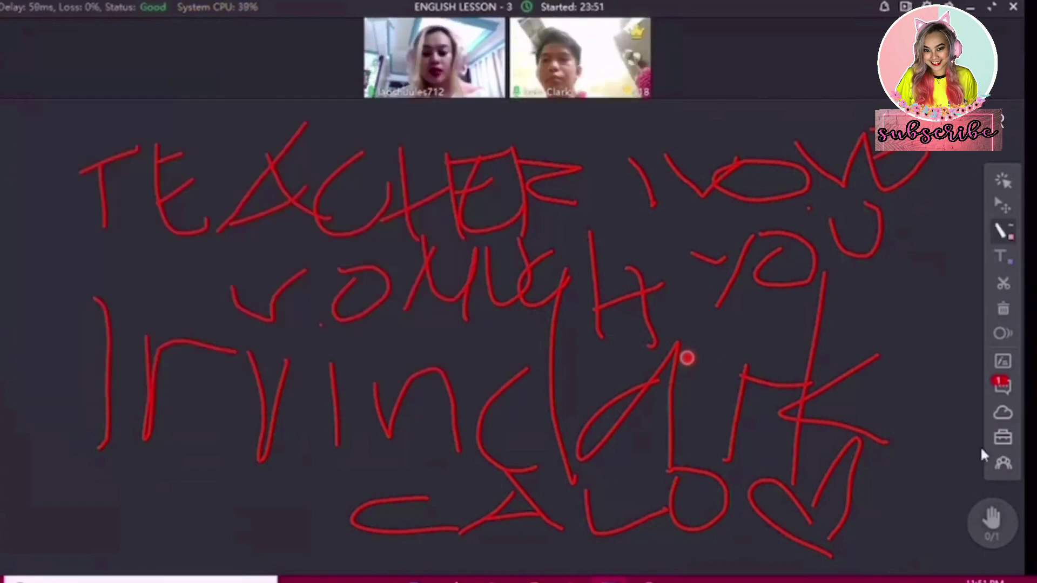
left_click(1000, 440)
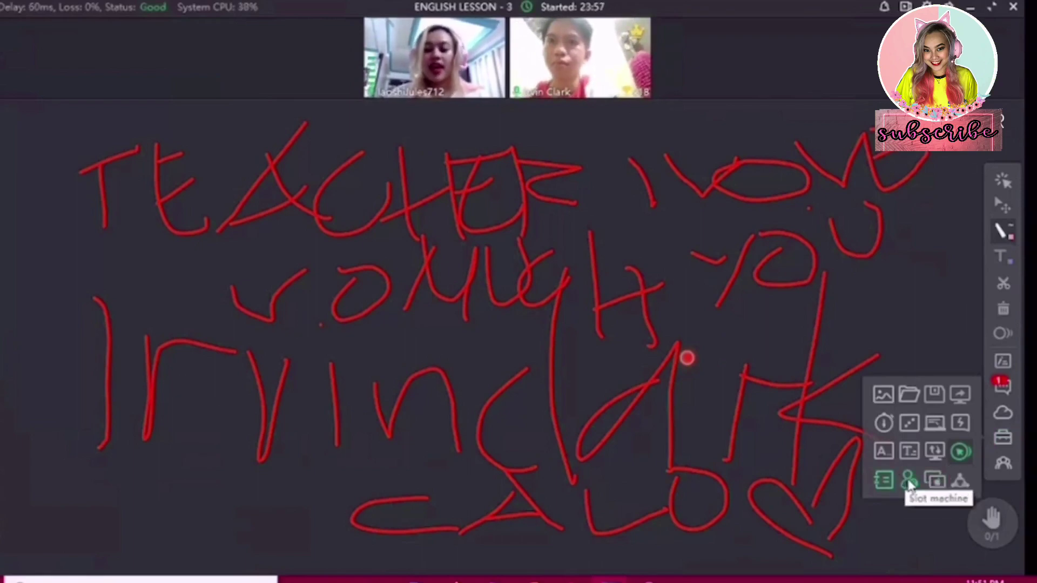
Pull the slot machine lever to draw a random student's name.
left_click(960, 451)
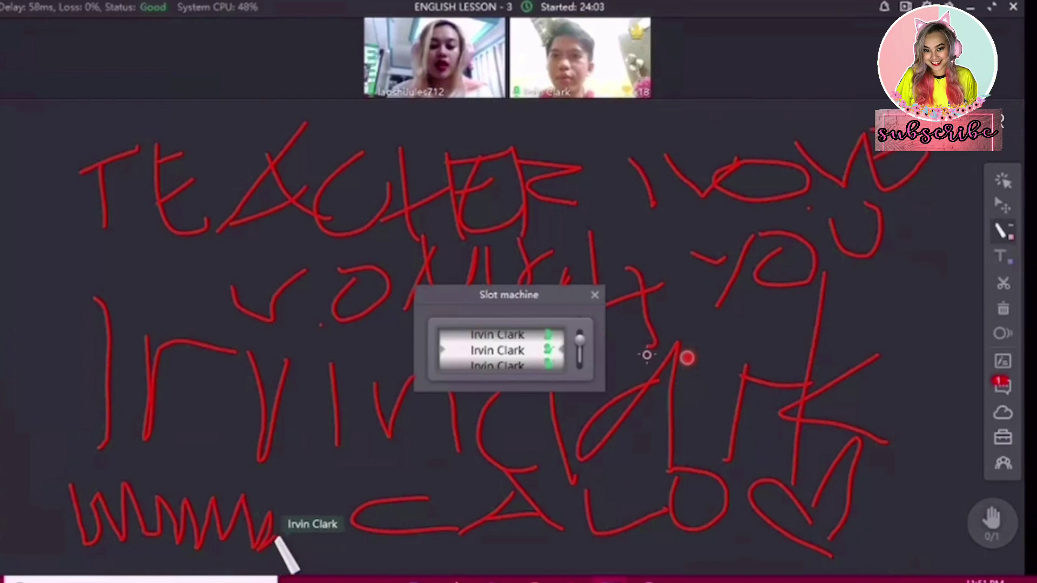
left_click(579, 341)
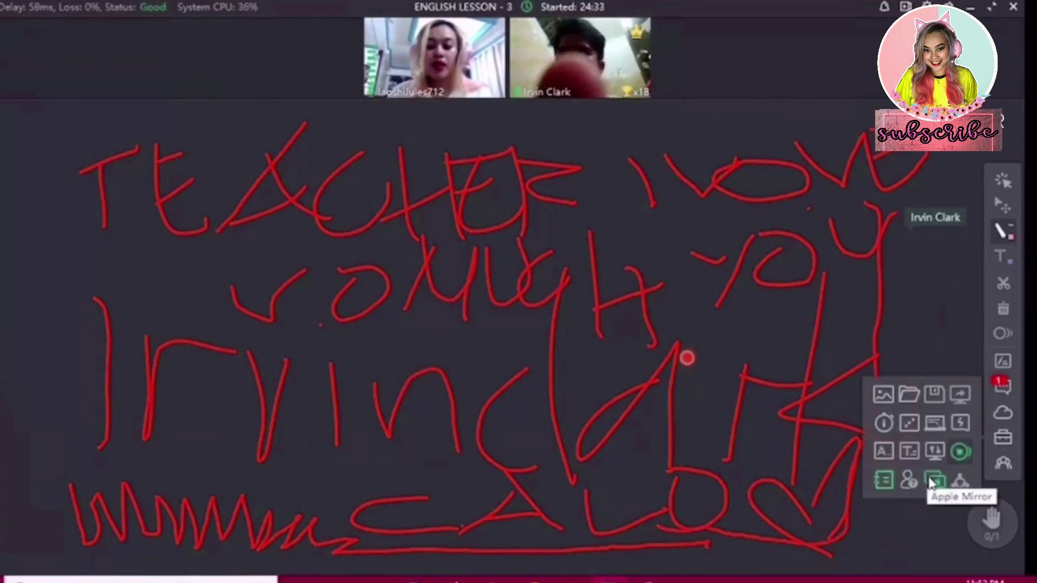
View the Apple Mirror instructions, then open and close the Group discussion setup.
left_click(931, 481)
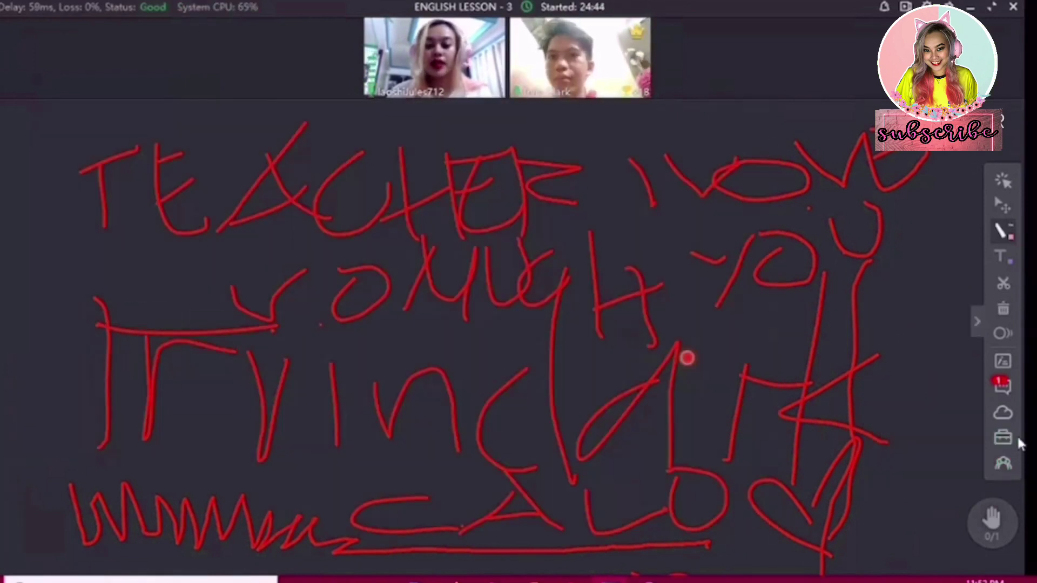
left_click(1007, 439)
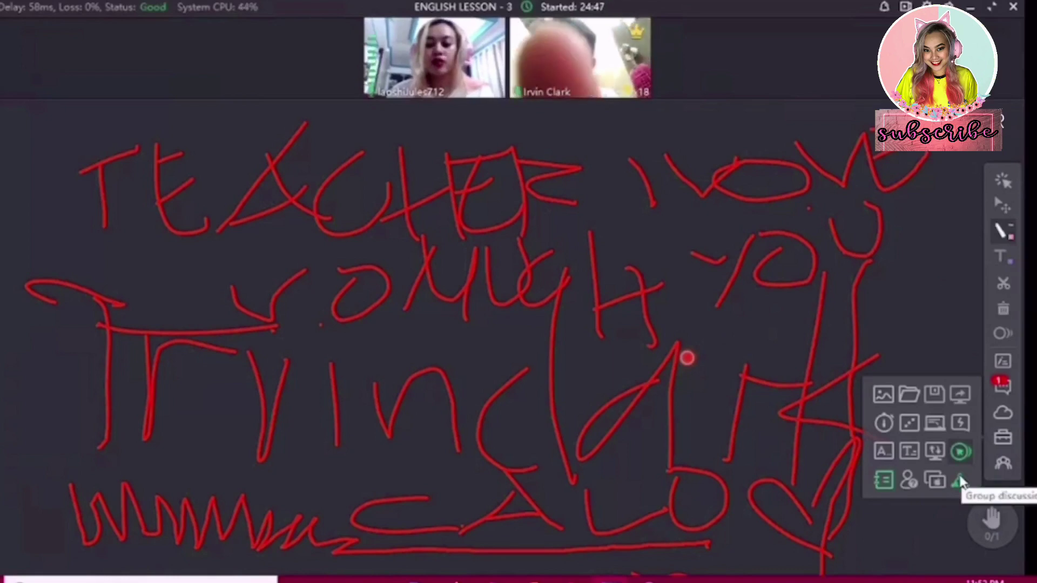
left_click(959, 480)
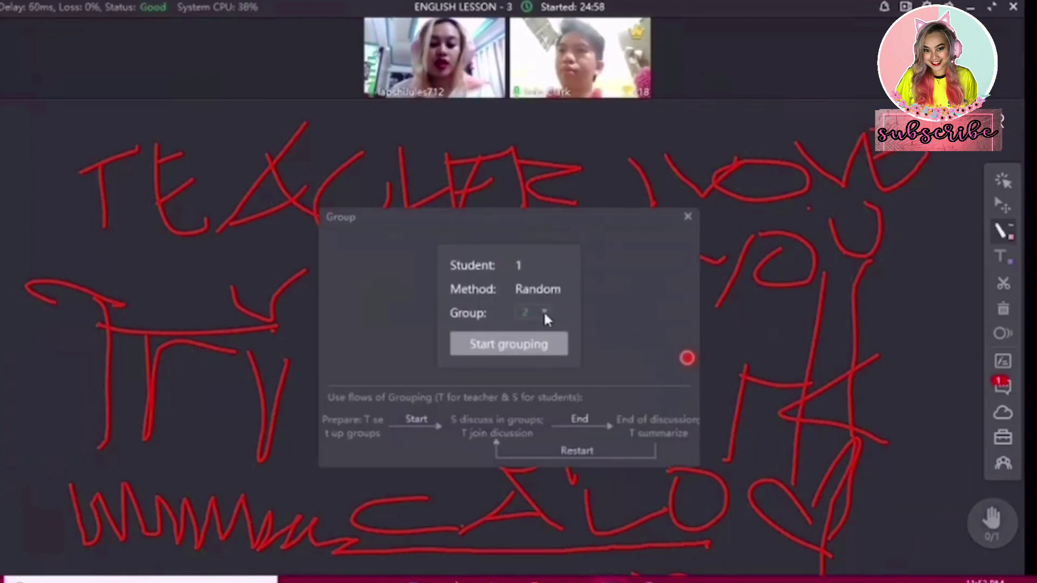
left_click(688, 216)
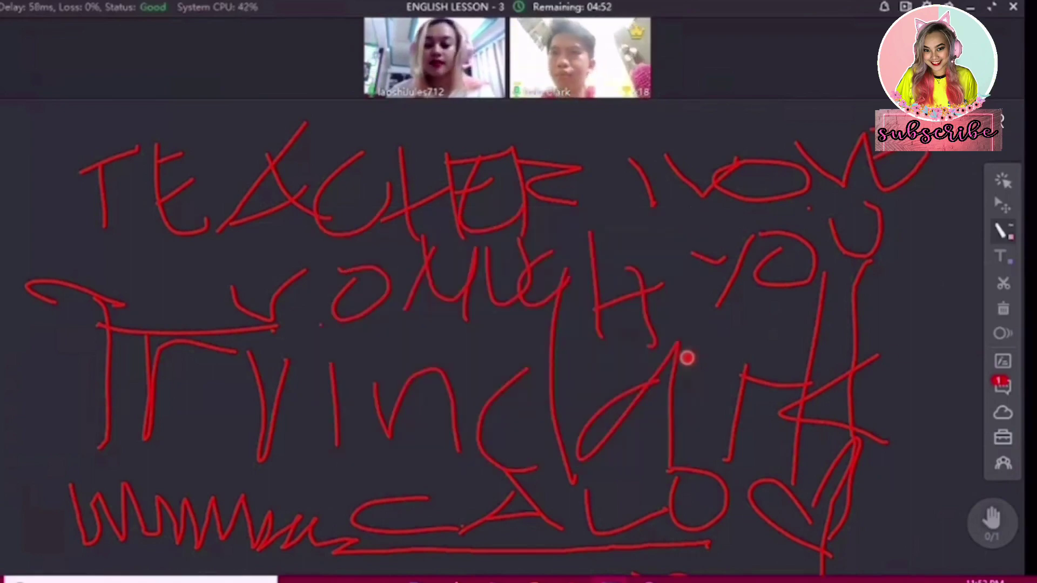